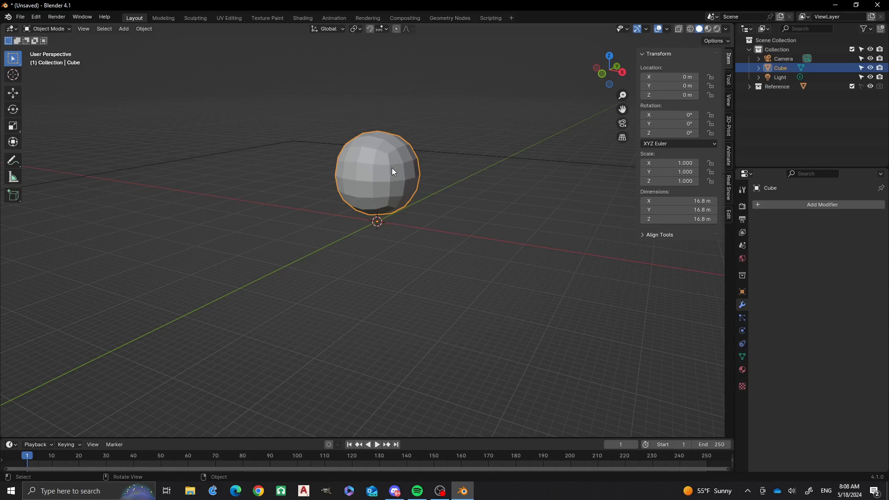
Step: Zoom the viewport in on the rounded cube sphere
{"action": "scroll", "coordinate": [409, 159], "scroll_direction": "up", "scroll_amount": 3}
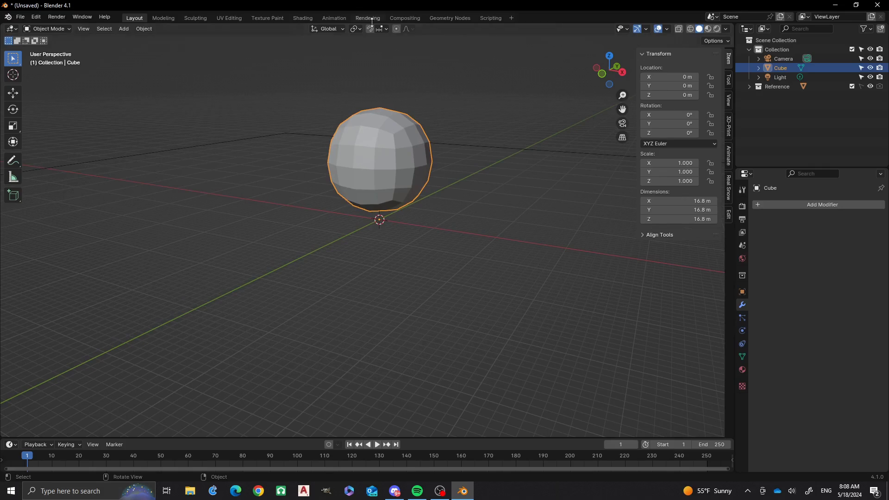
Step: Switch to the Geometry Nodes workspace and create a new node tree for the cube
{"action": "left_click", "coordinate": [447, 18]}
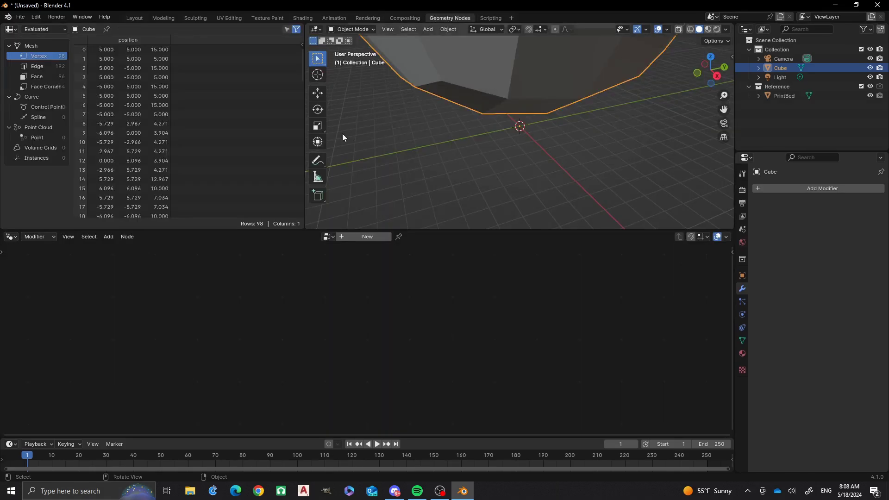
{"action": "left_click", "coordinate": [349, 238]}
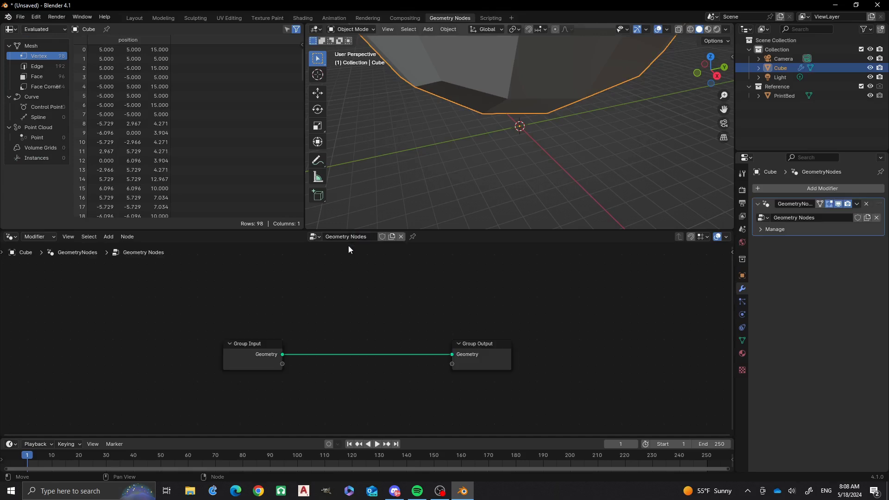
{"action": "scroll", "coordinate": [494, 116], "scroll_direction": "down", "scroll_amount": 5}
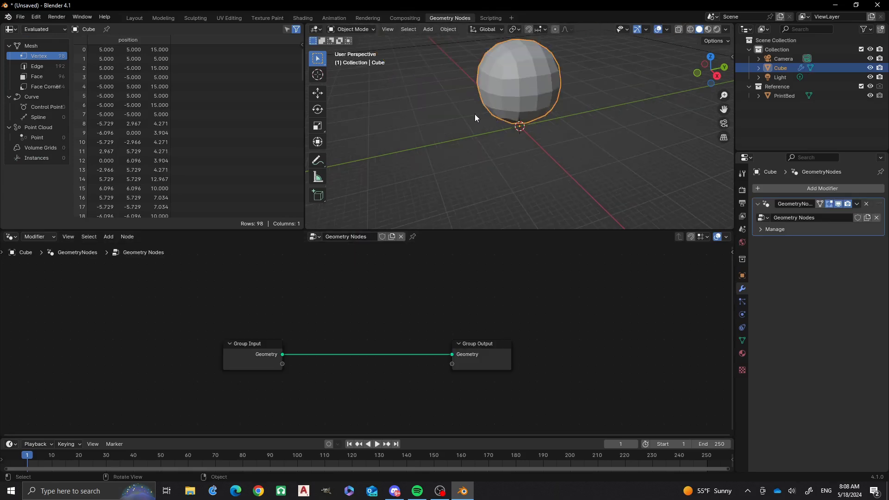
{"action": "middle_click_drag", "start_coordinate": [468, 112], "coordinate": [513, 146], "text": "shift"}
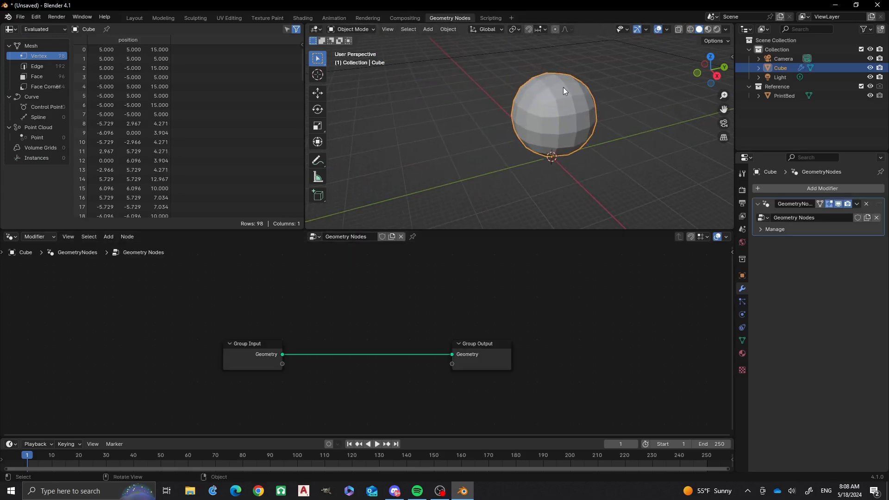
{"action": "left_click_drag", "start_coordinate": [249, 343], "coordinate": [132, 336]}
Step: Add a Join Geometry node between Group Input and Group Output
{"action": "key", "text": "shift+a"}
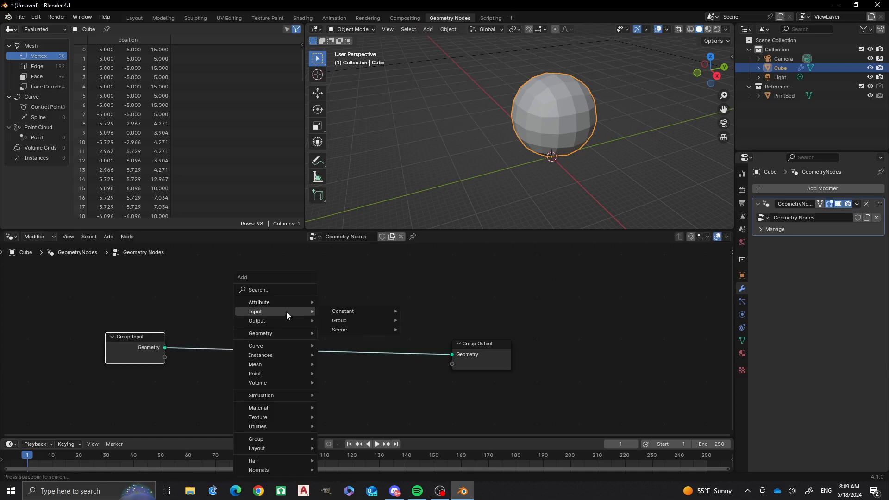
{"action": "left_click", "coordinate": [277, 290]}
{"action": "type", "text": "joi"}
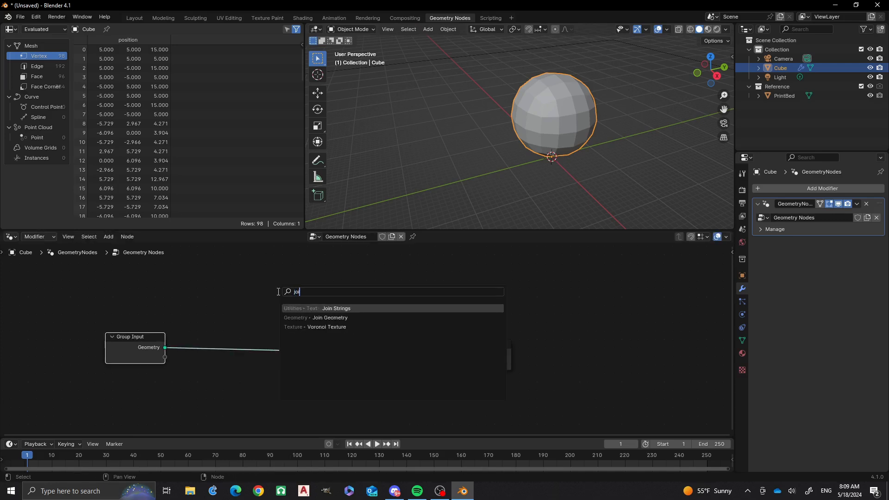
{"action": "type", "text": "n geo"}
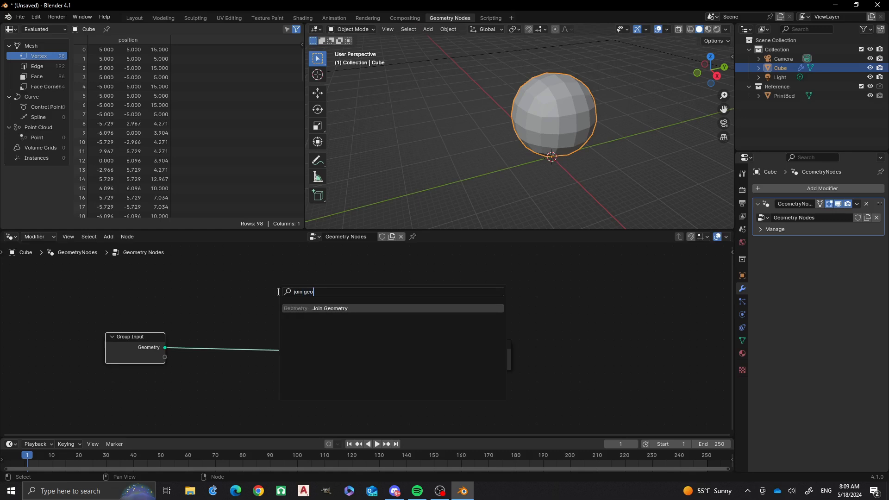
{"action": "key", "text": "Return"}
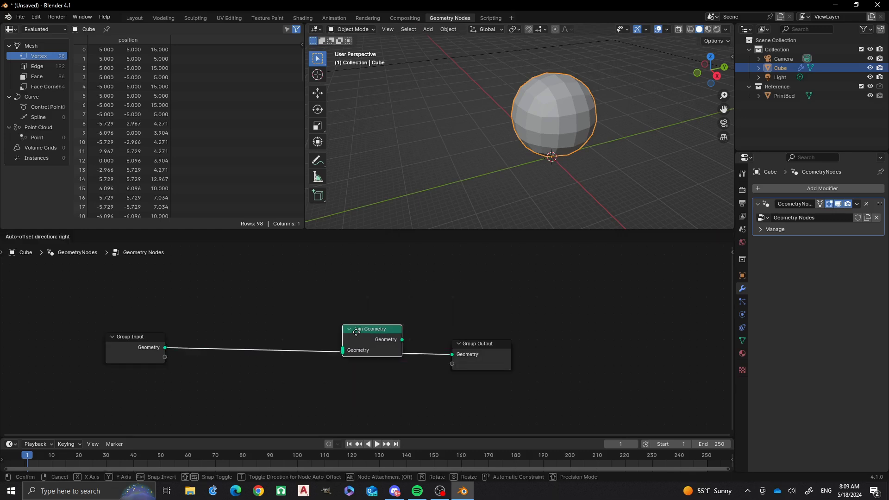
{"action": "left_click", "coordinate": [358, 335]}
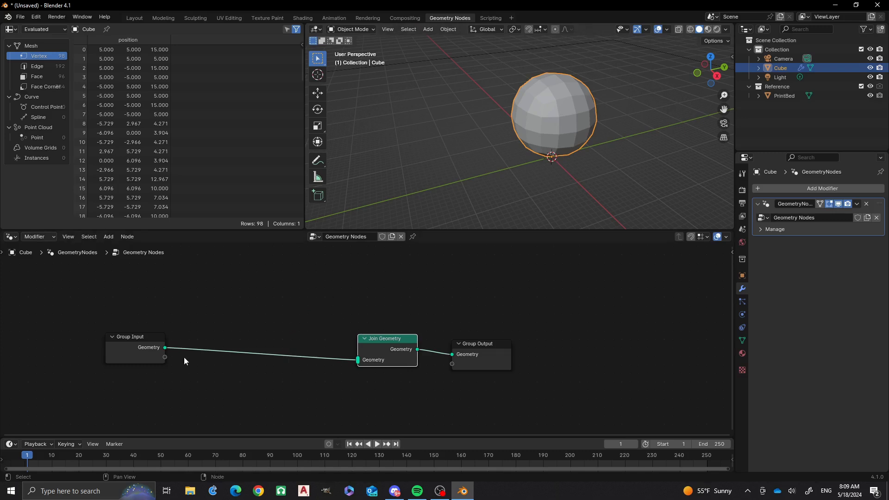
{"action": "left_click_drag", "start_coordinate": [137, 335], "coordinate": [126, 325]}
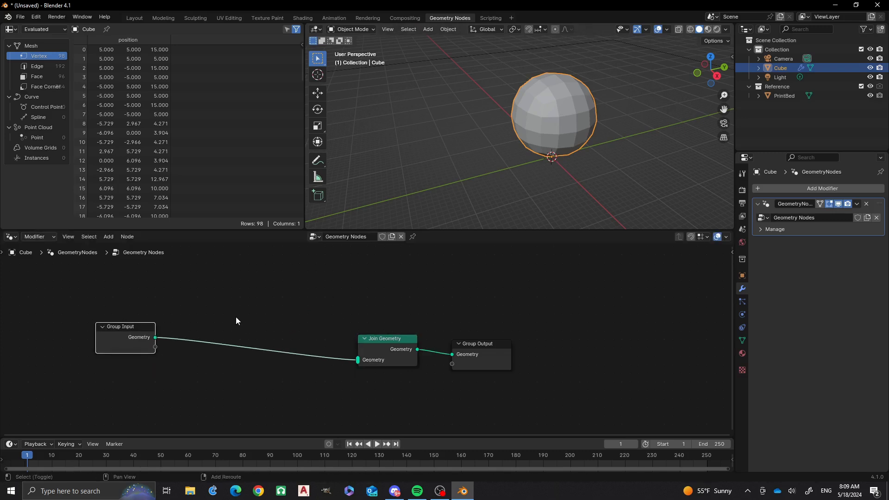
Step: Add a Mesh to Points node fed by the cube's geometry, joining its 98 points with the mesh
{"action": "key", "text": "shift+a"}
{"action": "left_click", "coordinate": [220, 294]}
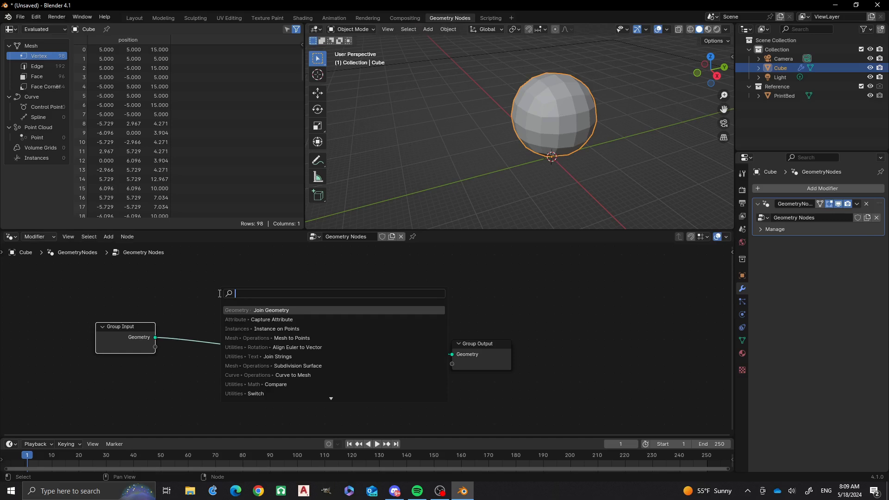
{"action": "type", "text": "mesh t"}
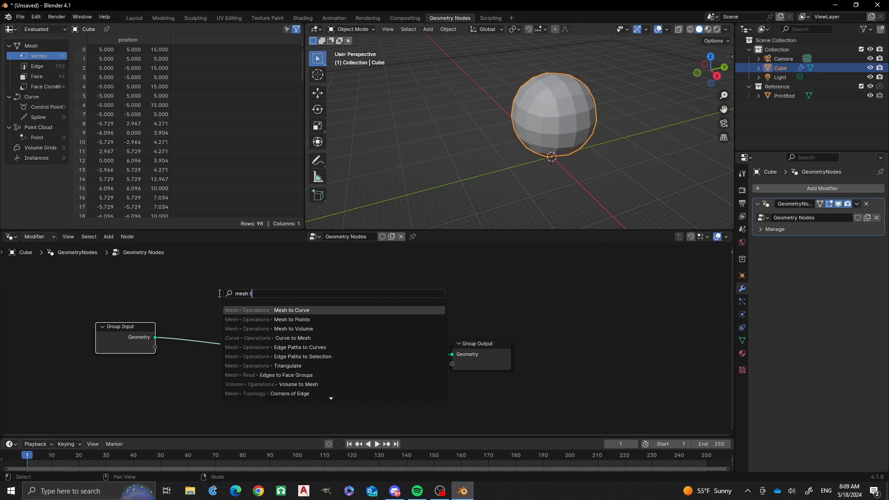
{"action": "type", "text": "o points"}
{"action": "key", "text": "Return"}
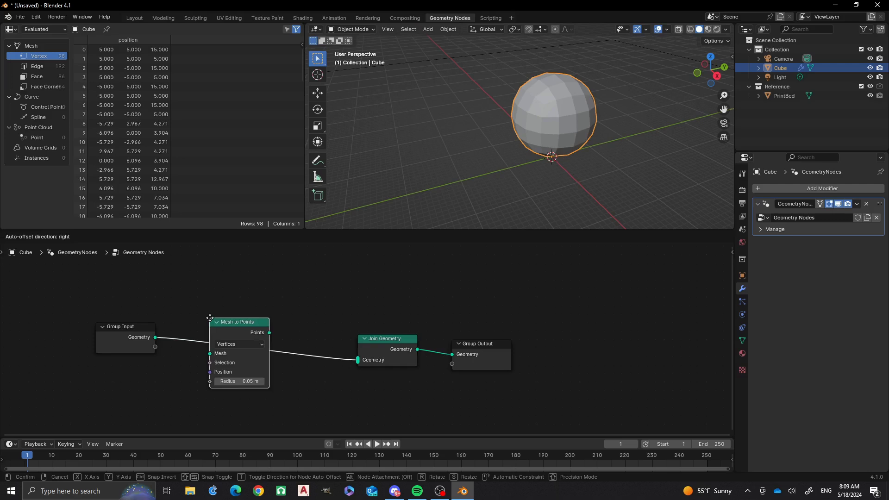
{"action": "left_click", "coordinate": [202, 367]}
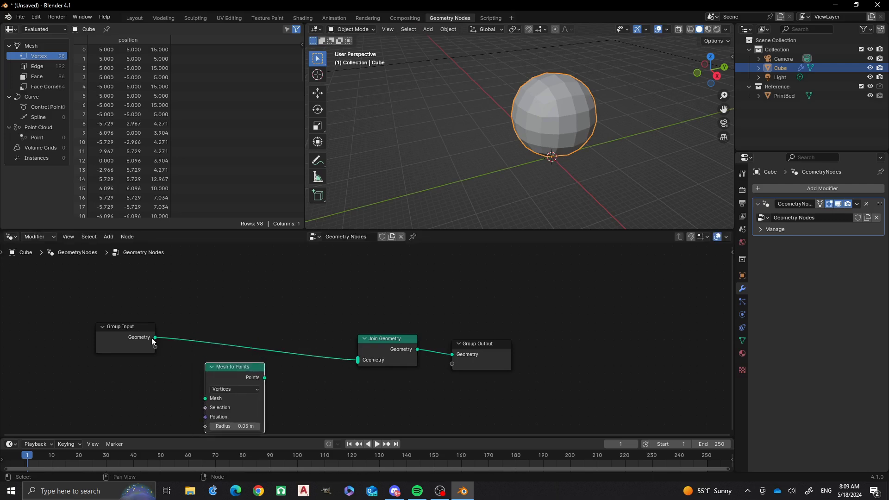
{"action": "left_click_drag", "start_coordinate": [155, 337], "coordinate": [204, 398]}
{"action": "left_click_drag", "start_coordinate": [265, 378], "coordinate": [358, 366]}
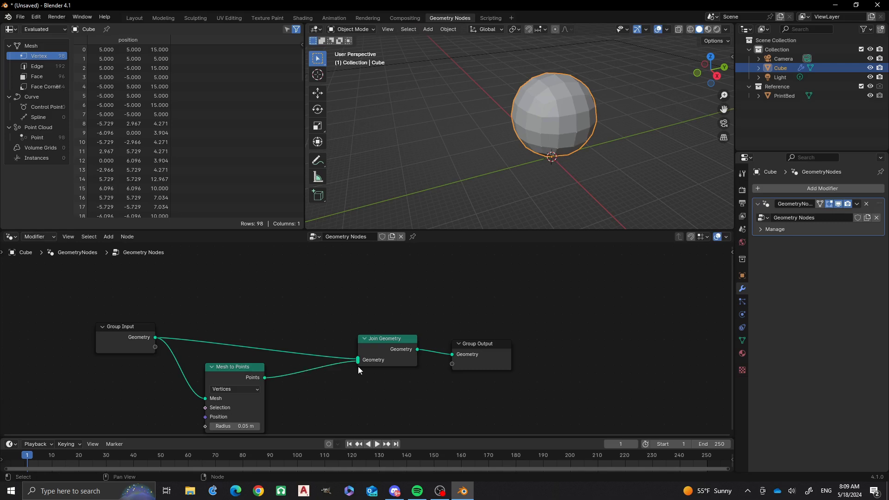
{"action": "scroll", "coordinate": [546, 110], "scroll_direction": "up", "scroll_amount": 5}
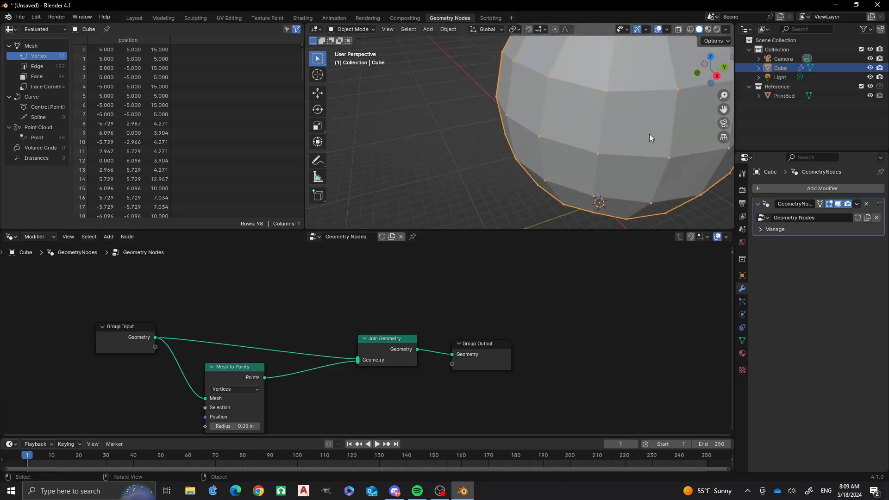
{"action": "scroll", "coordinate": [649, 137], "scroll_direction": "up", "scroll_amount": 4}
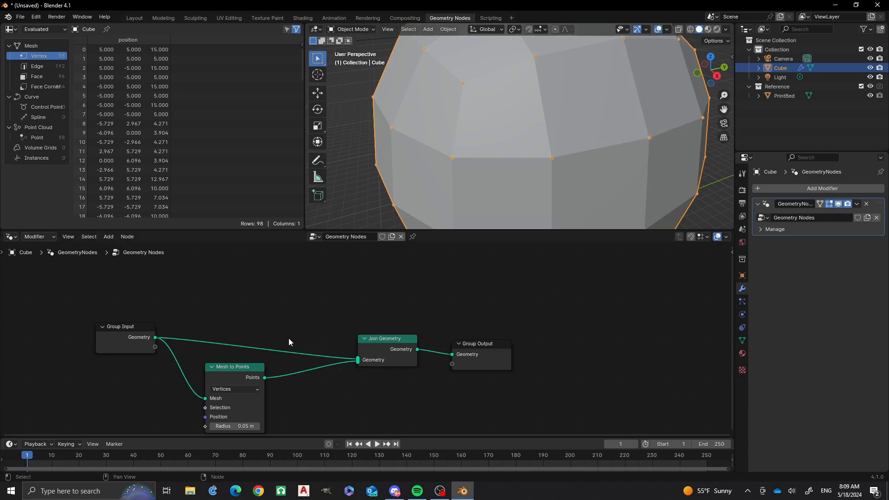
Step: Set Mesh to Points to Faces mode for 96 face-centre points, and widen the node layout
{"action": "left_click", "coordinate": [241, 388]}
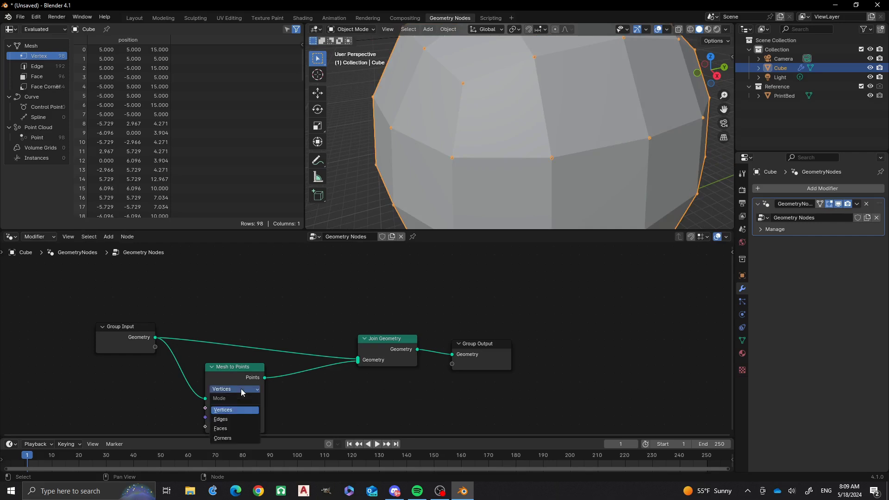
{"action": "left_click", "coordinate": [227, 421]}
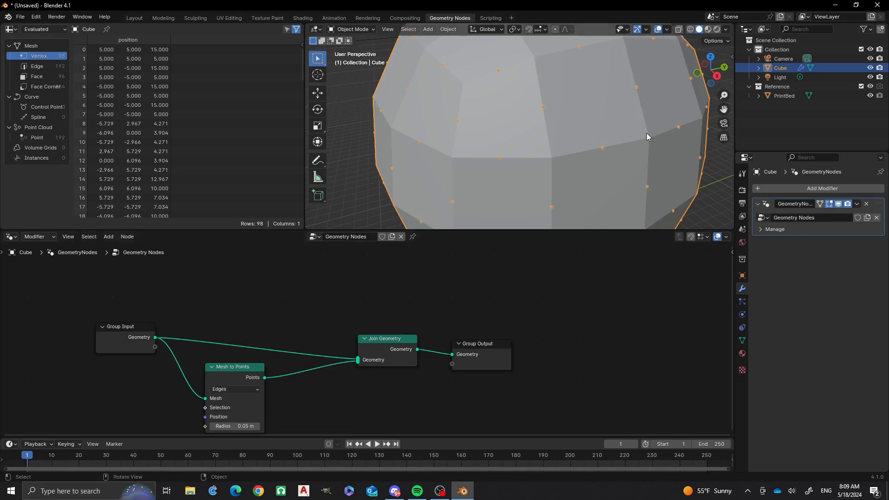
{"action": "left_click", "coordinate": [231, 388]}
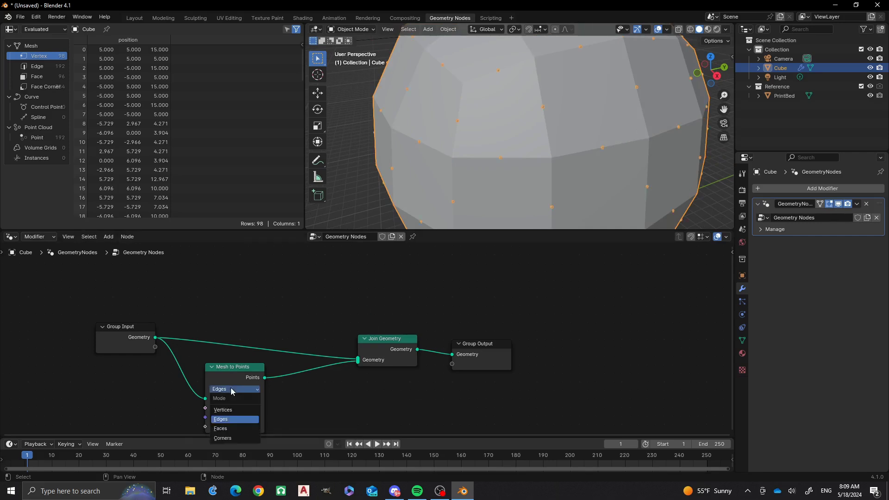
{"action": "left_click", "coordinate": [223, 429]}
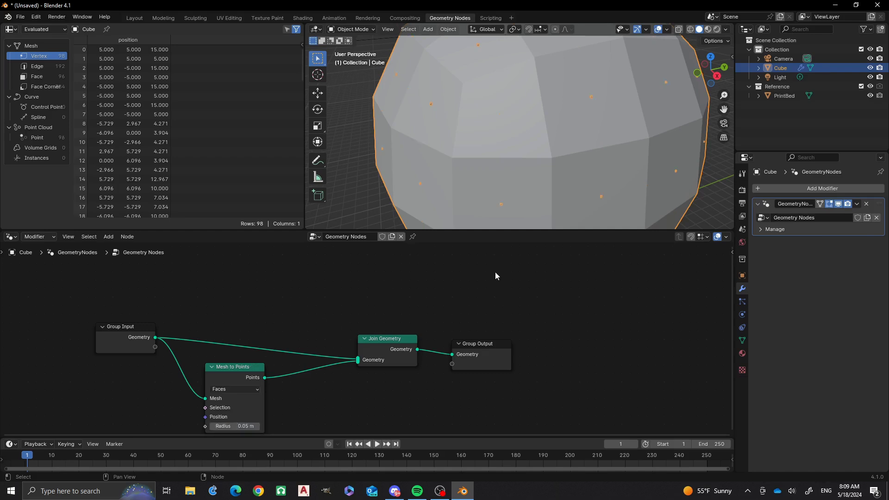
{"action": "scroll", "coordinate": [549, 122], "scroll_direction": "down", "scroll_amount": 4}
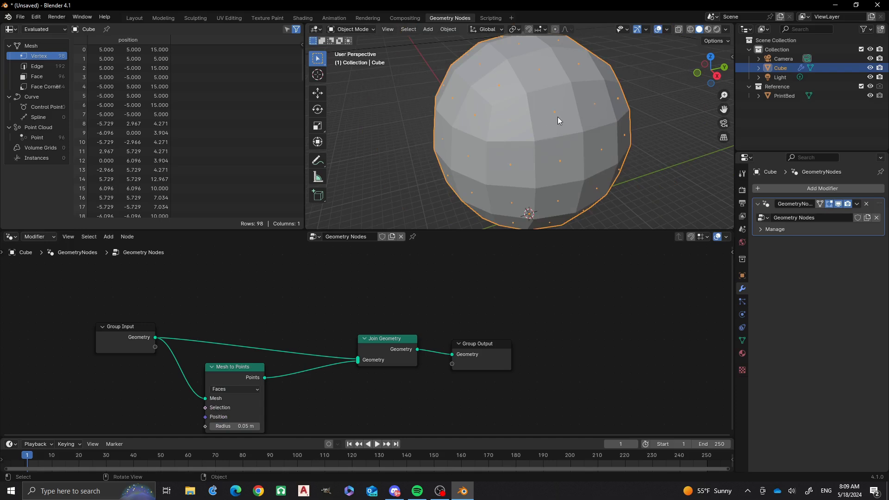
{"action": "scroll", "coordinate": [558, 116], "scroll_direction": "up", "scroll_amount": 2}
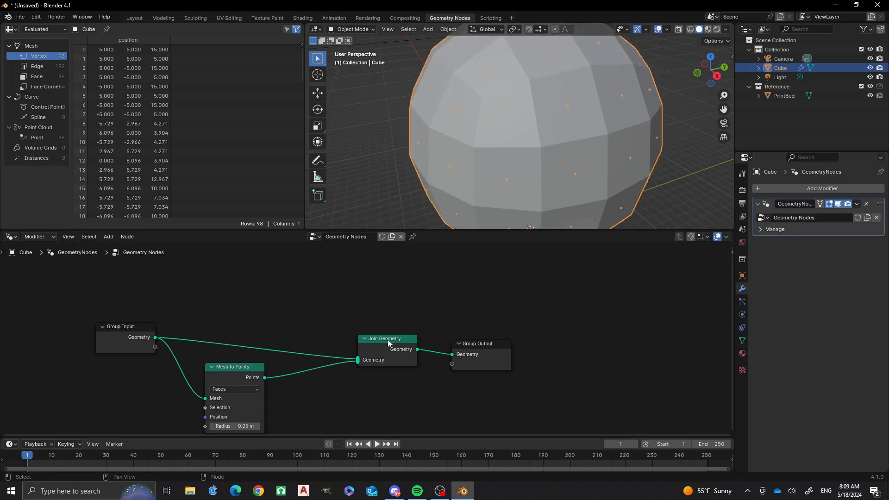
{"action": "left_click_drag", "start_coordinate": [486, 344], "coordinate": [608, 337]}
{"action": "left_click_drag", "start_coordinate": [398, 347], "coordinate": [532, 336]}
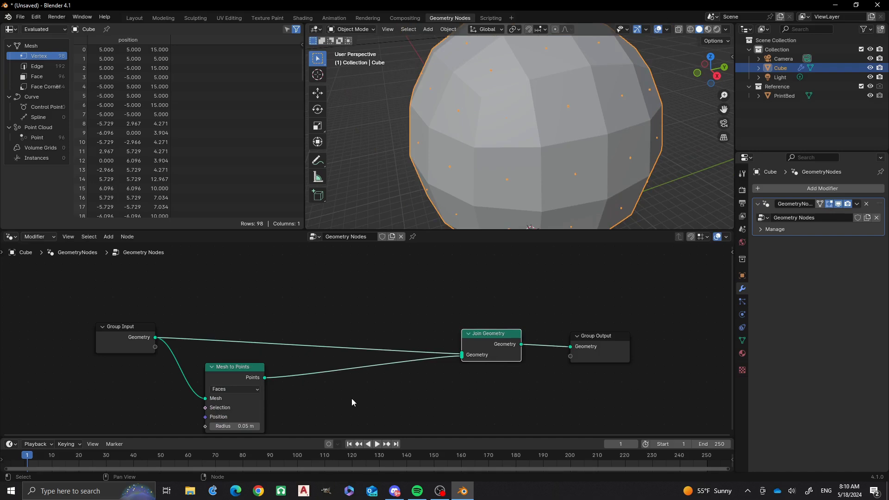
Step: Insert an Instance on Points node between Mesh to Points and Join Geometry
{"action": "key", "text": "shift+a"}
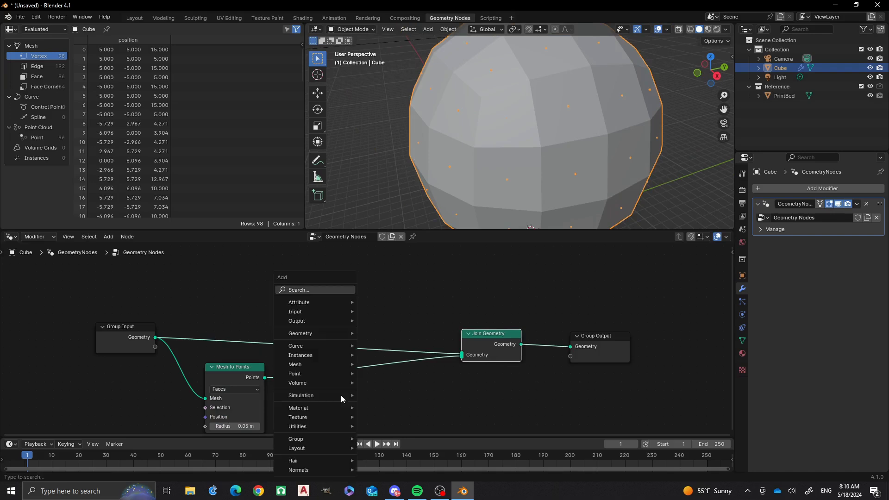
{"action": "left_click", "coordinate": [315, 290]}
{"action": "type", "text": "ins"}
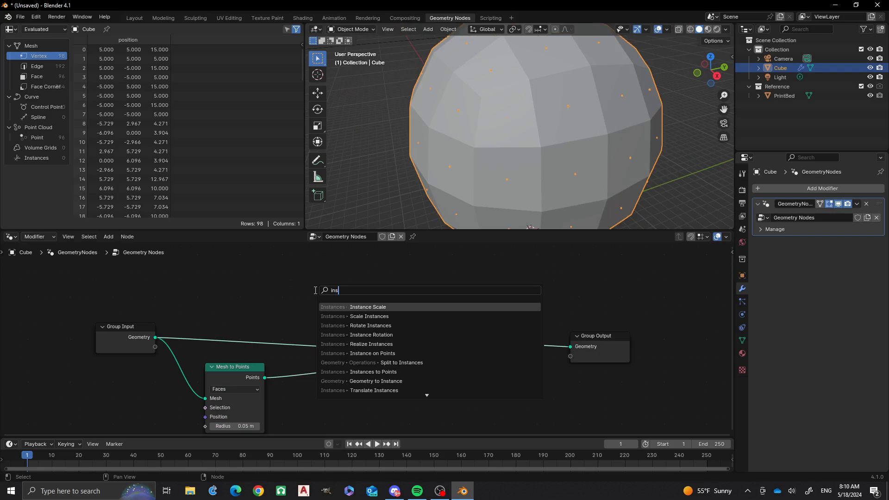
{"action": "type", "text": "tance on points"}
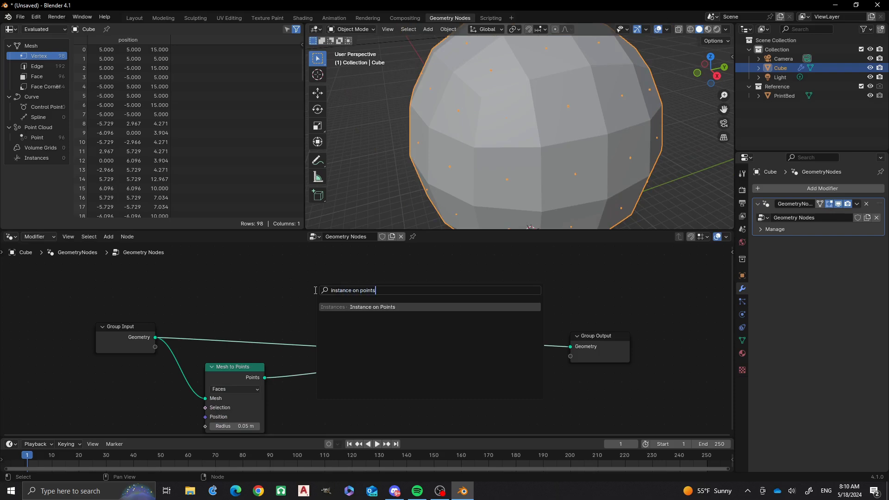
{"action": "key", "text": "Return"}
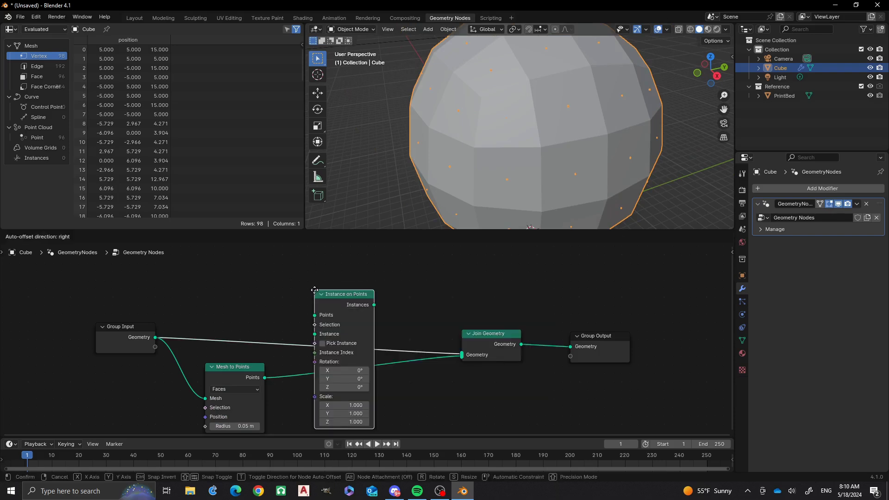
{"action": "left_click", "coordinate": [336, 356]}
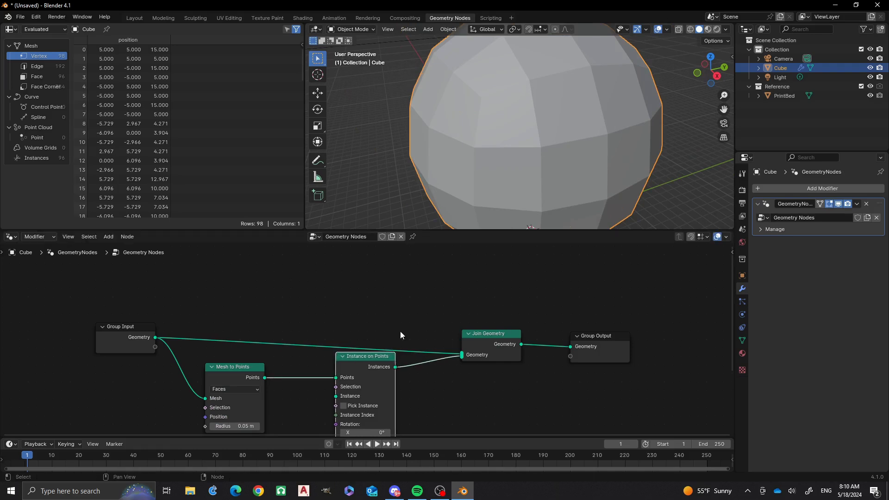
{"action": "middle_click_drag", "start_coordinate": [400, 336], "coordinate": [428, 293]}
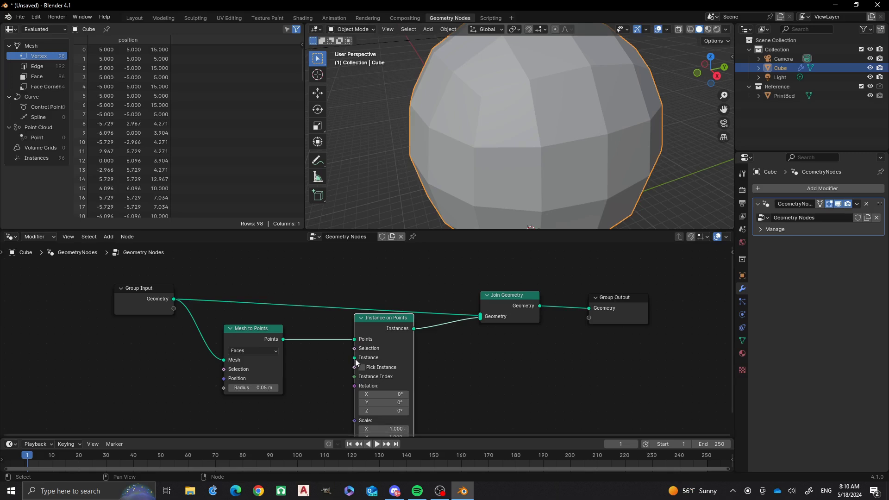
Step: Feed a default Cone node into the Instance input so 96 cones stud the sphere
{"action": "left_click_drag", "start_coordinate": [355, 360], "coordinate": [305, 394]}
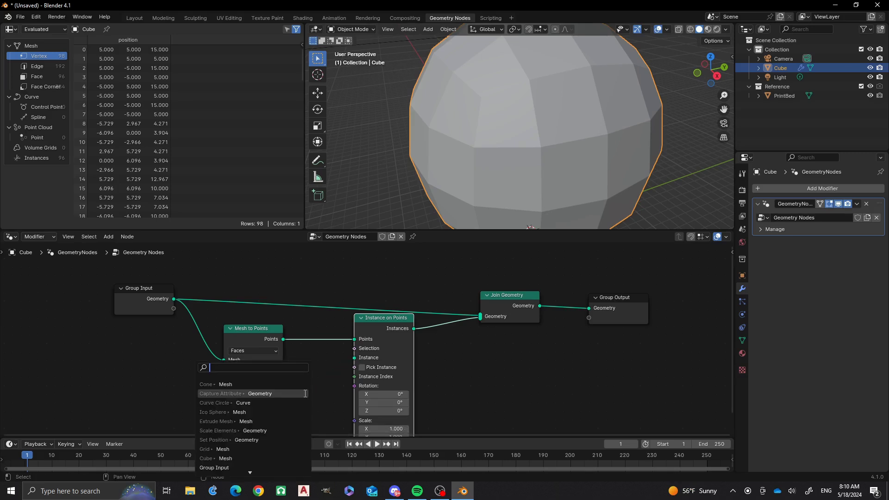
{"action": "type", "text": "cone"}
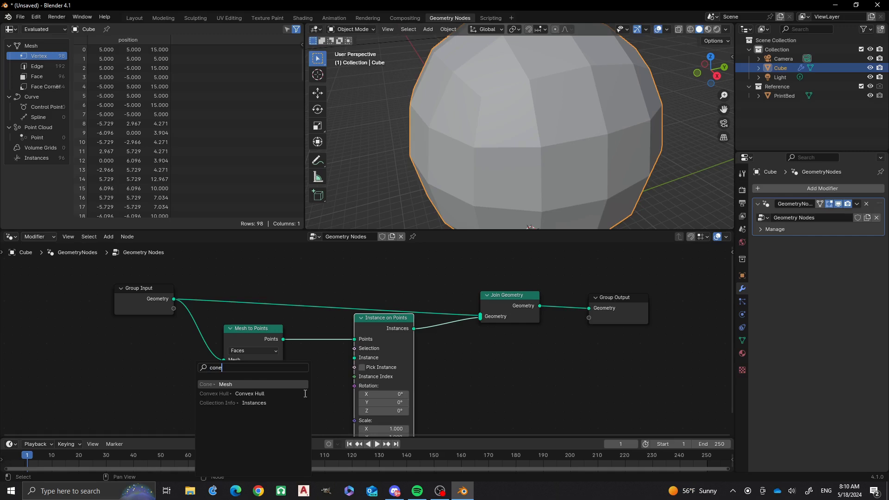
{"action": "key", "text": "Return"}
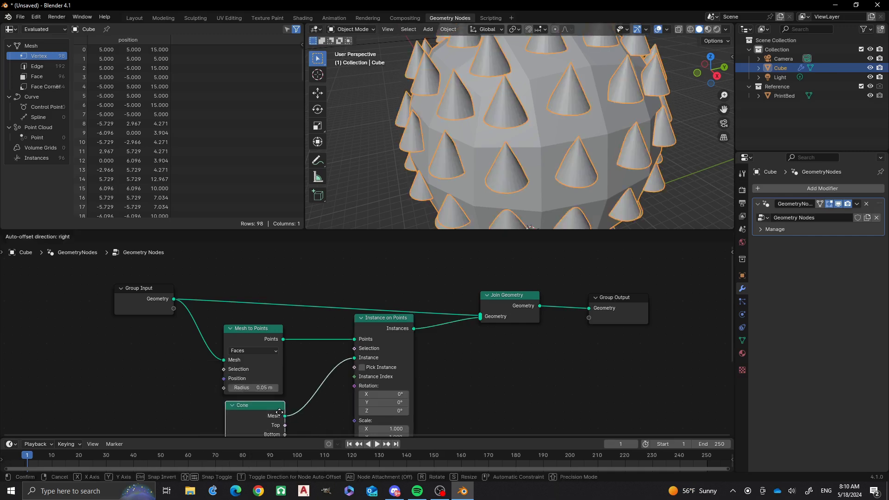
{"action": "left_click", "coordinate": [280, 408]}
{"action": "scroll", "coordinate": [516, 188], "scroll_direction": "down", "scroll_amount": 5}
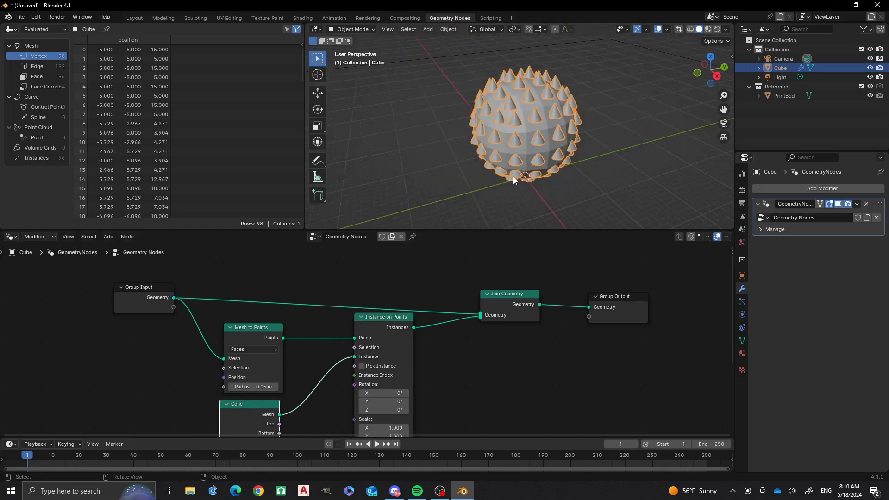
{"action": "middle_click_drag", "start_coordinate": [485, 148], "coordinate": [510, 102]}
{"action": "scroll", "coordinate": [533, 106], "scroll_direction": "up", "scroll_amount": 5}
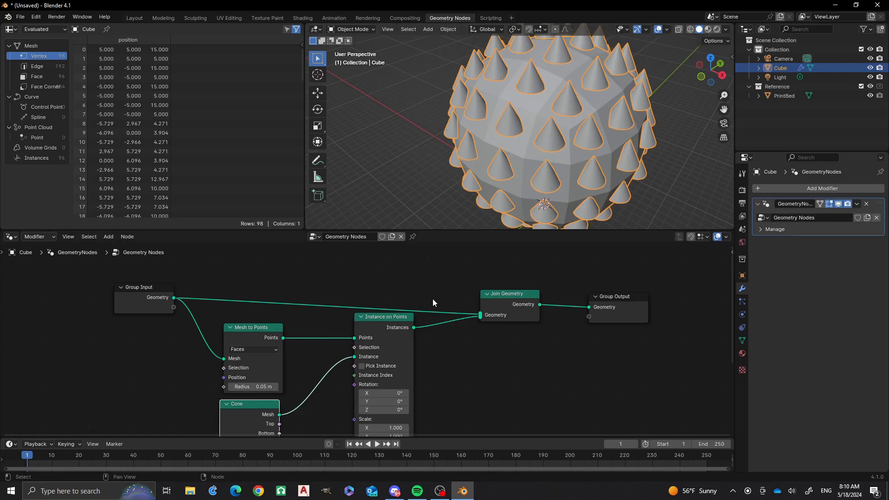
{"action": "scroll", "coordinate": [463, 384], "scroll_direction": "down", "scroll_amount": 3}
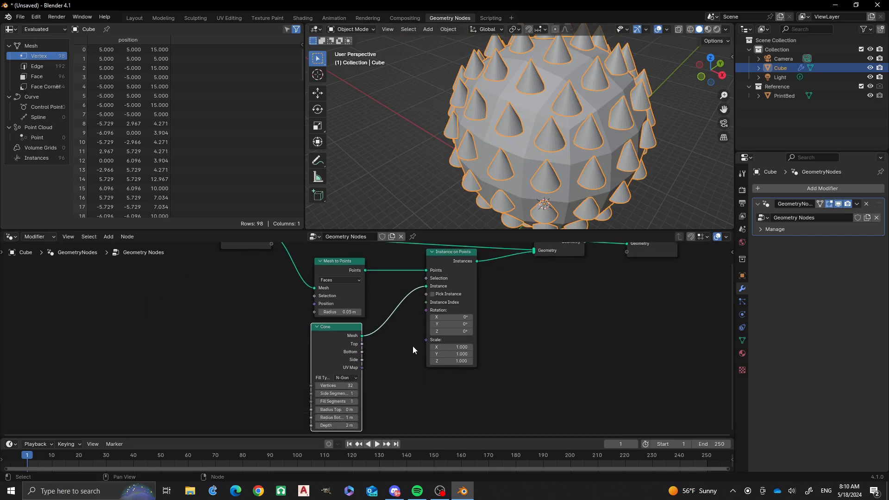
Step: Drive the instances' Rotation with an Align Euler to Vector node set to the Z axis
{"action": "left_click_drag", "start_coordinate": [454, 257], "coordinate": [476, 278]}
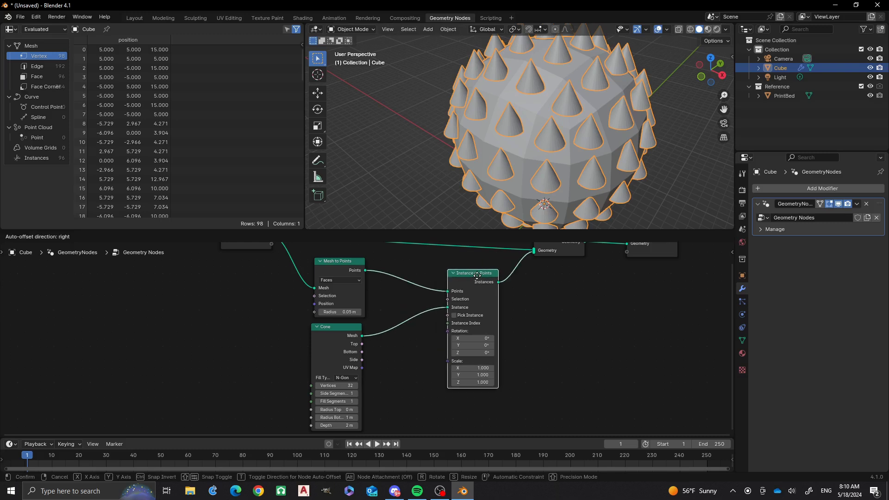
{"action": "left_click_drag", "start_coordinate": [331, 329], "coordinate": [354, 329]}
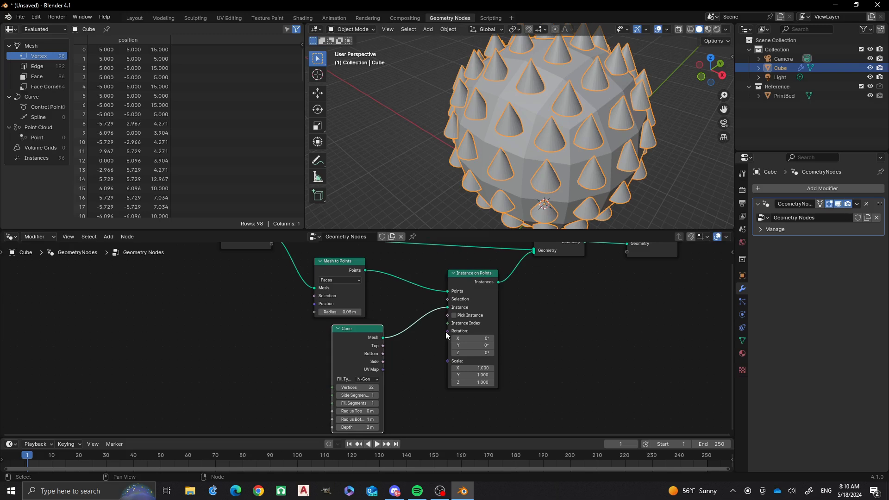
{"action": "left_click_drag", "start_coordinate": [448, 331], "coordinate": [416, 380]}
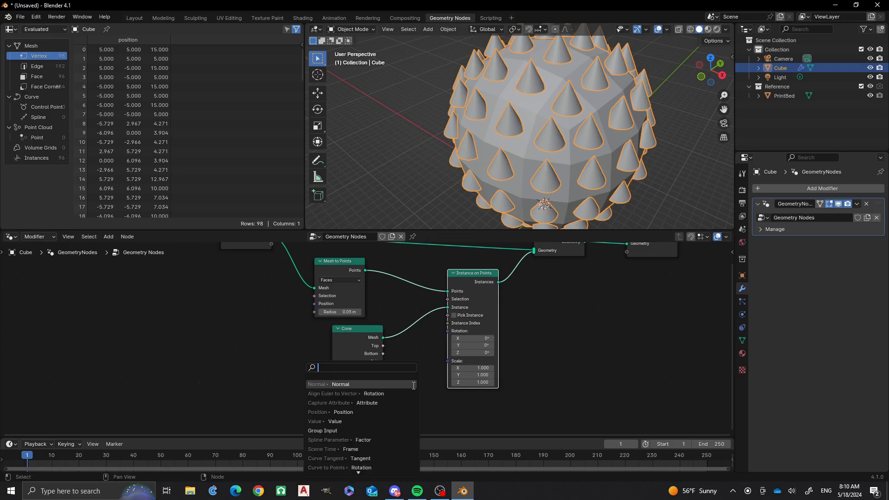
{"action": "type", "text": "align"}
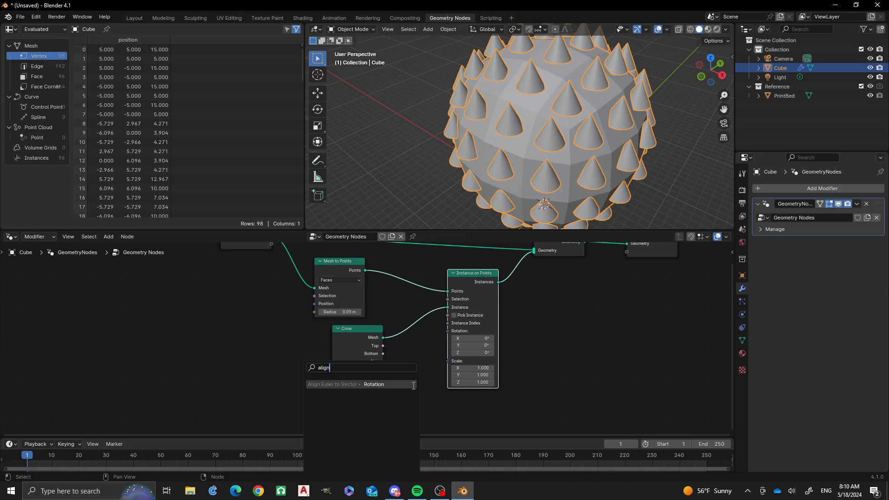
{"action": "left_click", "coordinate": [414, 385]}
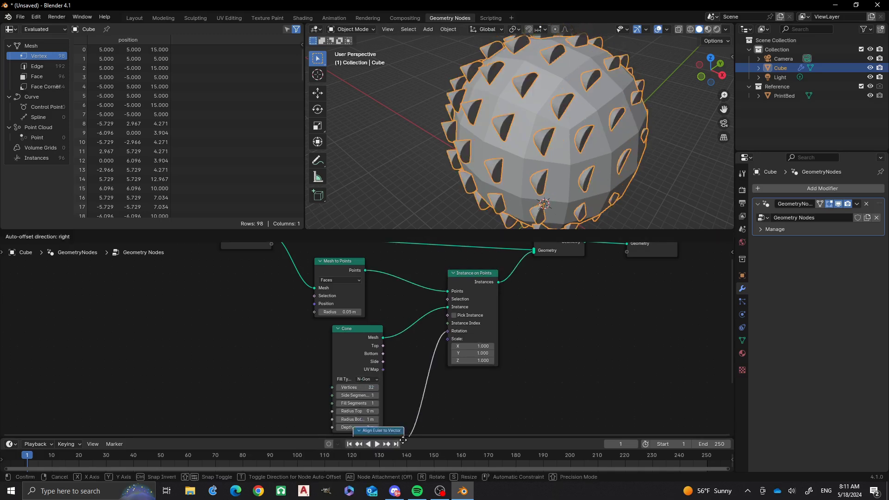
{"action": "left_click", "coordinate": [386, 375]}
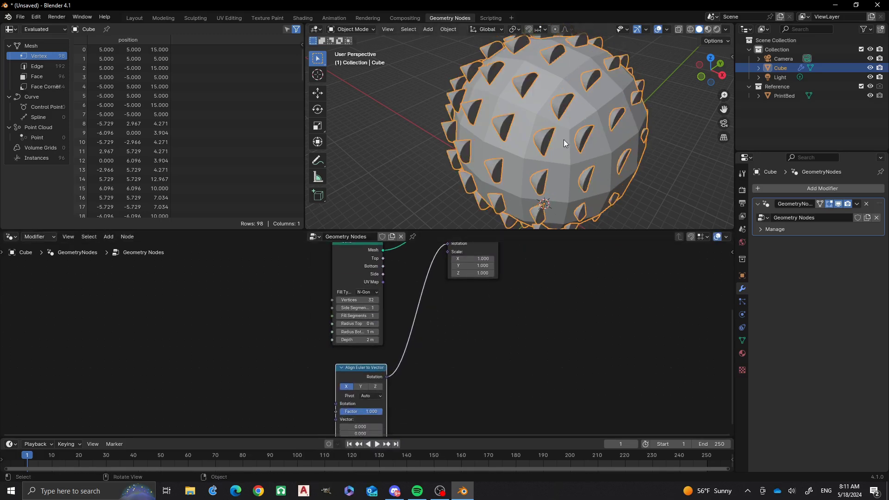
{"action": "left_click", "coordinate": [376, 388]}
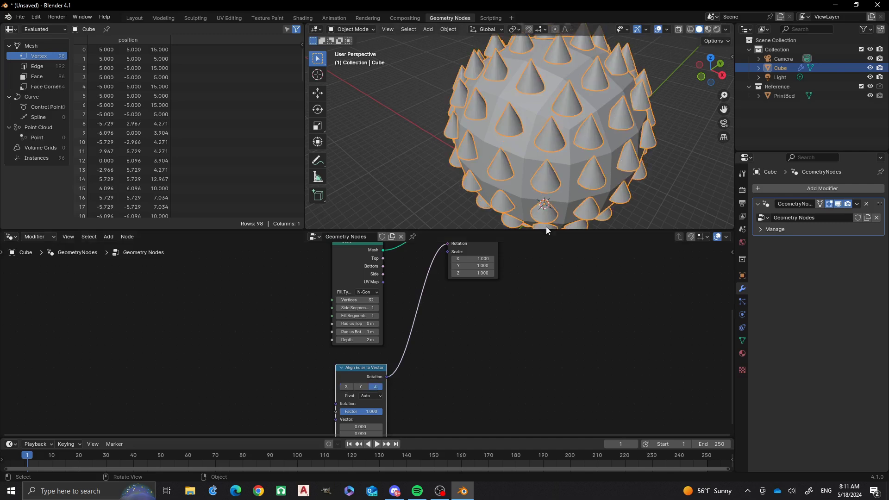
Step: Move Group Input left and bring Join Geometry and Group Output into view
{"action": "scroll", "coordinate": [463, 325], "scroll_direction": "down", "scroll_amount": 2}
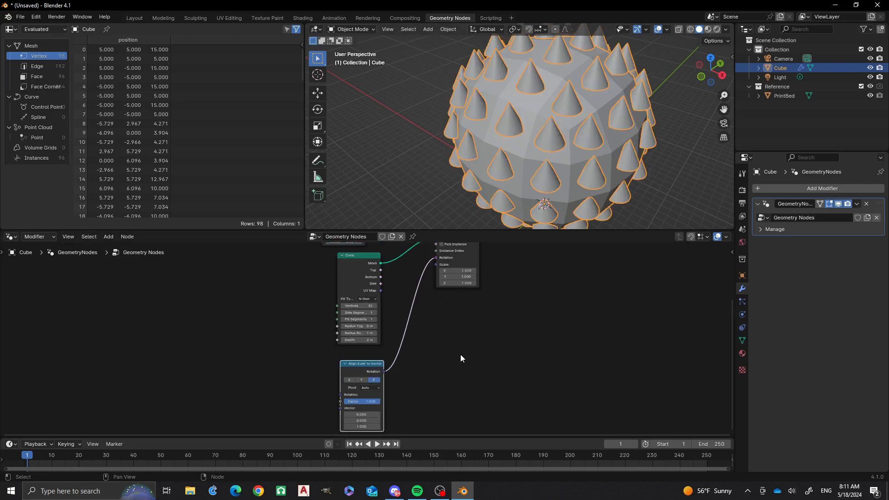
{"action": "middle_click_drag", "start_coordinate": [255, 319], "coordinate": [373, 339]}
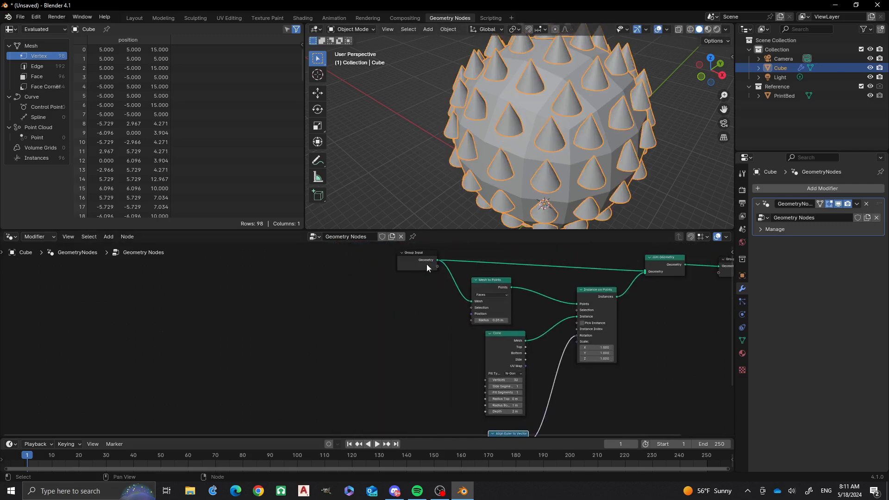
{"action": "left_click_drag", "start_coordinate": [413, 252], "coordinate": [322, 258]}
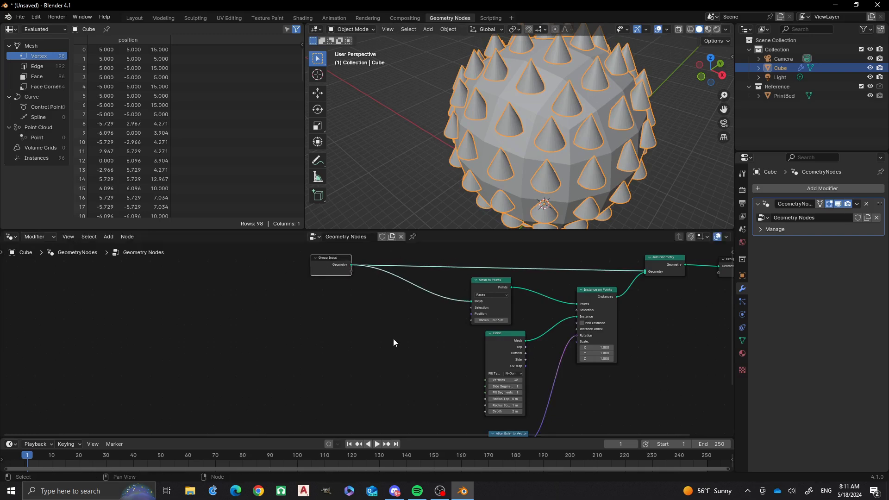
{"action": "middle_click_drag", "start_coordinate": [393, 343], "coordinate": [357, 310]}
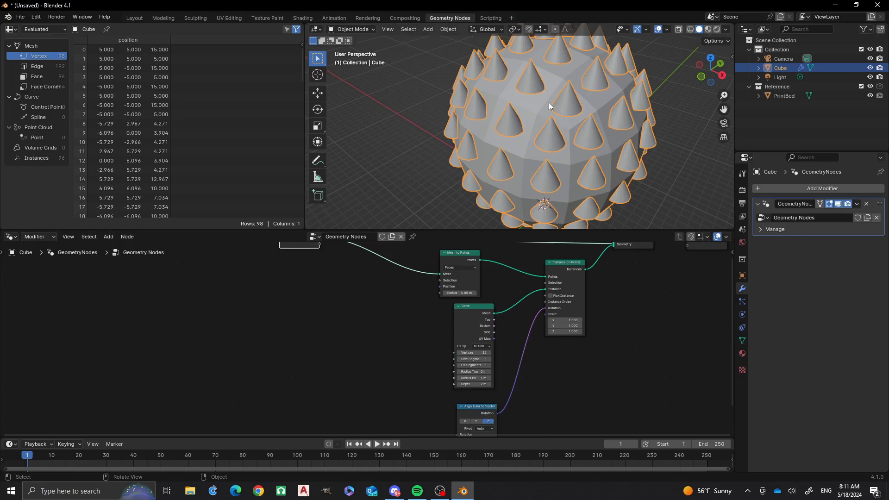
{"action": "middle_click_drag", "start_coordinate": [300, 261], "coordinate": [293, 287]}
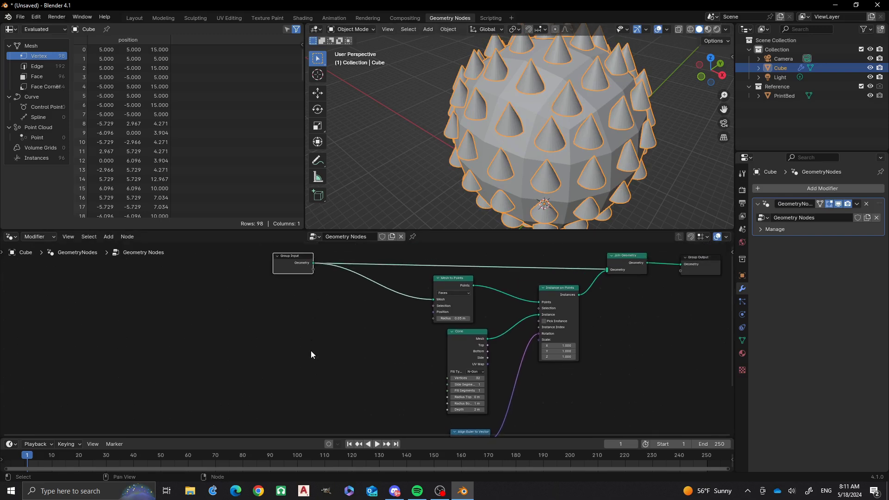
Step: Add a Normal input node near the Cone, leaving it unconnected
{"action": "key", "text": "shift+a"}
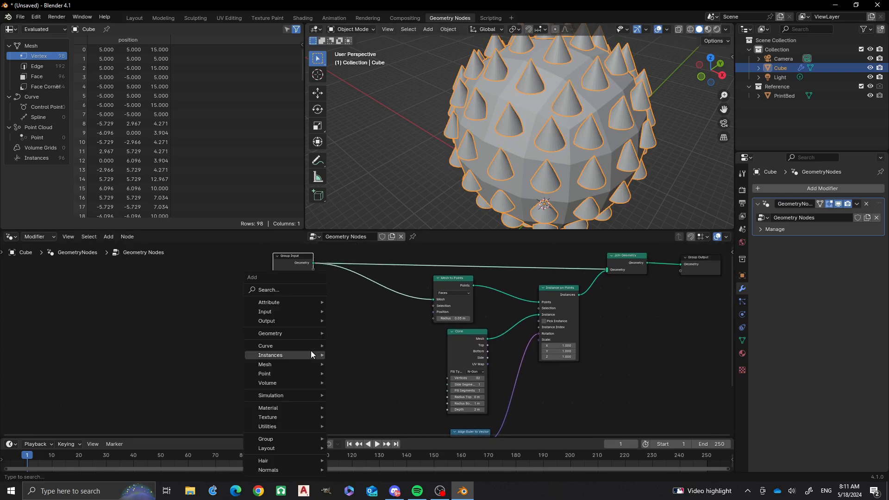
{"action": "left_click", "coordinate": [282, 290]}
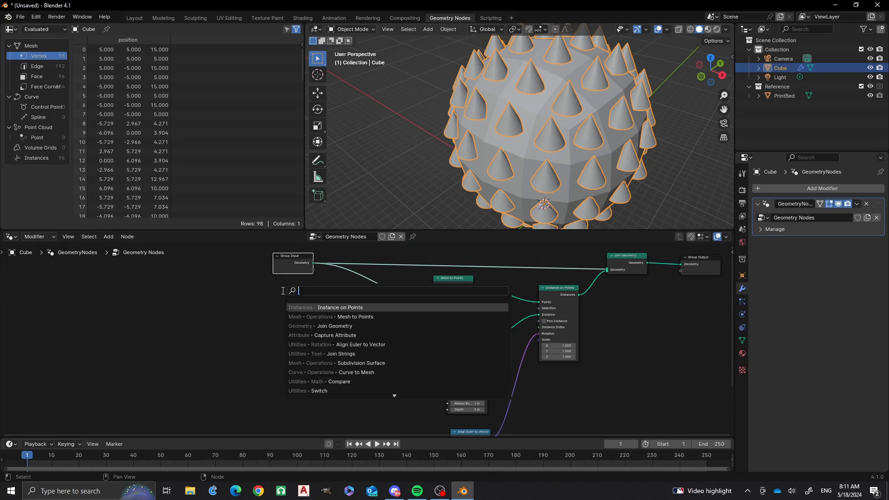
{"action": "type", "text": "normal"}
{"action": "key", "text": "Return"}
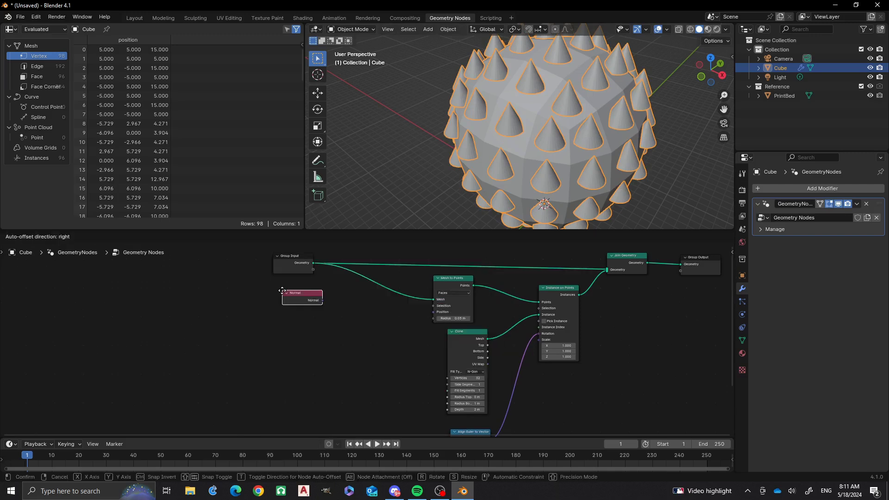
{"action": "left_click", "coordinate": [340, 392]}
{"action": "scroll", "coordinate": [319, 371], "scroll_direction": "down", "scroll_amount": 5}
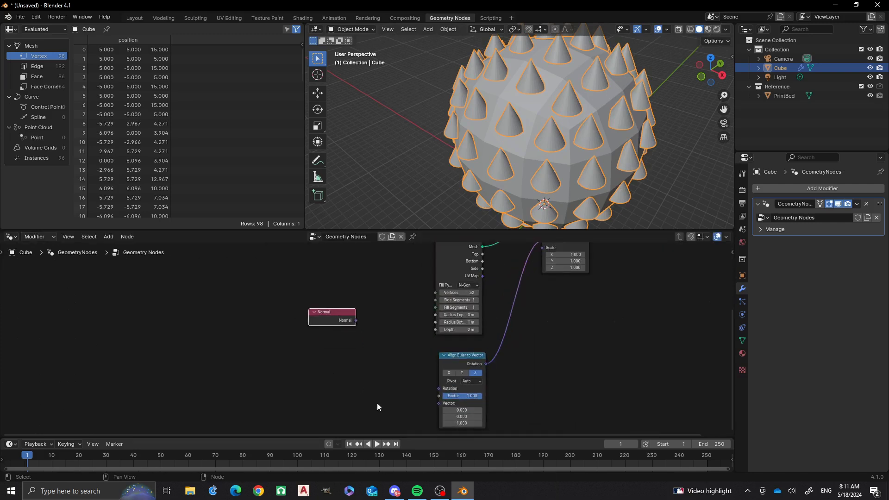
{"action": "scroll", "coordinate": [377, 403], "scroll_direction": "up", "scroll_amount": 2}
{"action": "left_click_drag", "start_coordinate": [335, 288], "coordinate": [417, 372]}
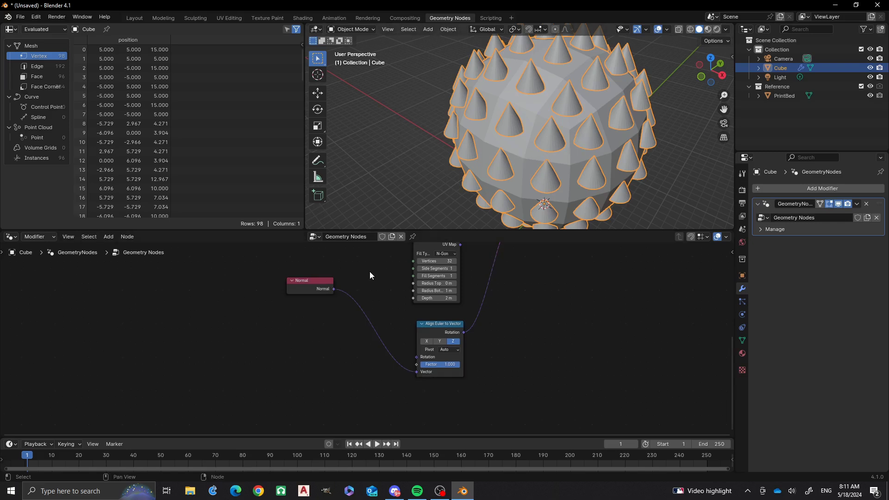
{"action": "left_click_drag", "start_coordinate": [416, 373], "coordinate": [339, 333]}
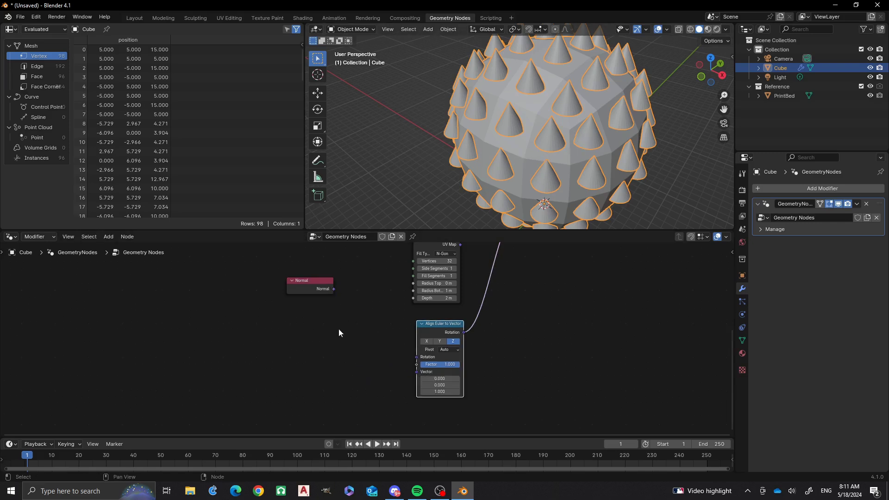
{"action": "left_click_drag", "start_coordinate": [312, 280], "coordinate": [284, 281]}
{"action": "middle_click_drag", "start_coordinate": [284, 281], "coordinate": [394, 402]}
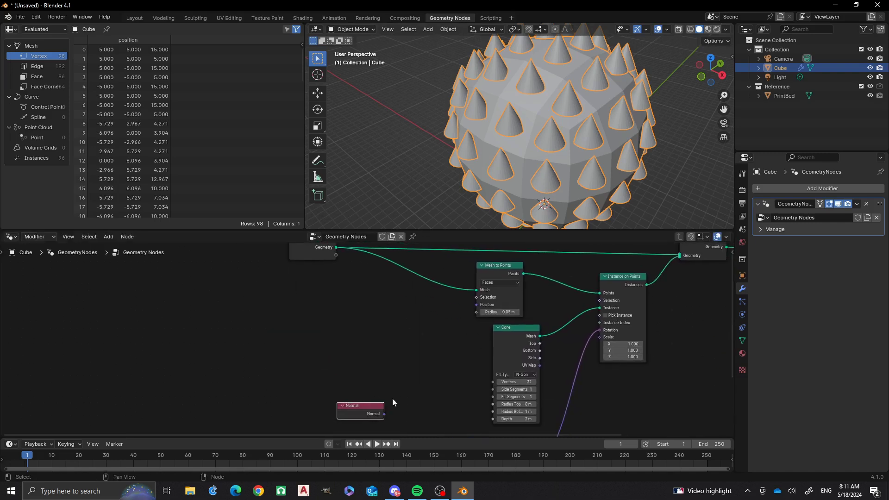
Step: Add a Capture Attribute node between Group Input and Mesh to Points
{"action": "key", "text": "shift+a"}
{"action": "left_click", "coordinate": [337, 289]}
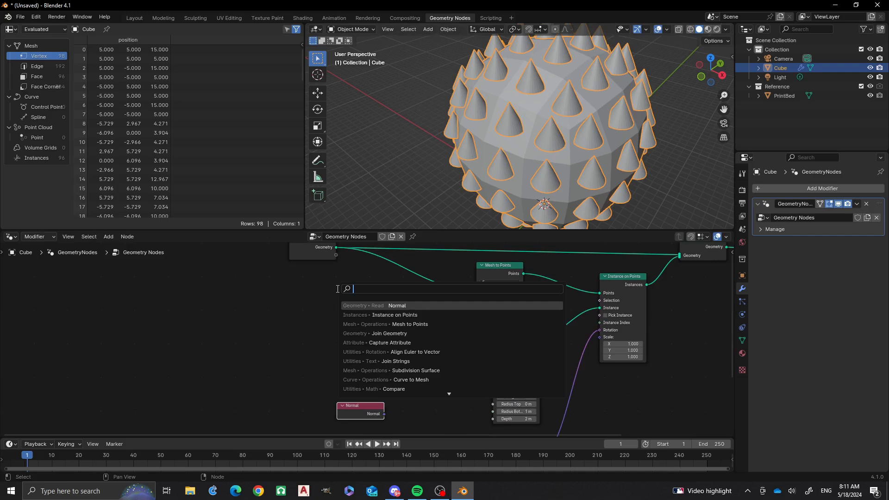
{"action": "type", "text": "capture"}
{"action": "key", "text": "Return"}
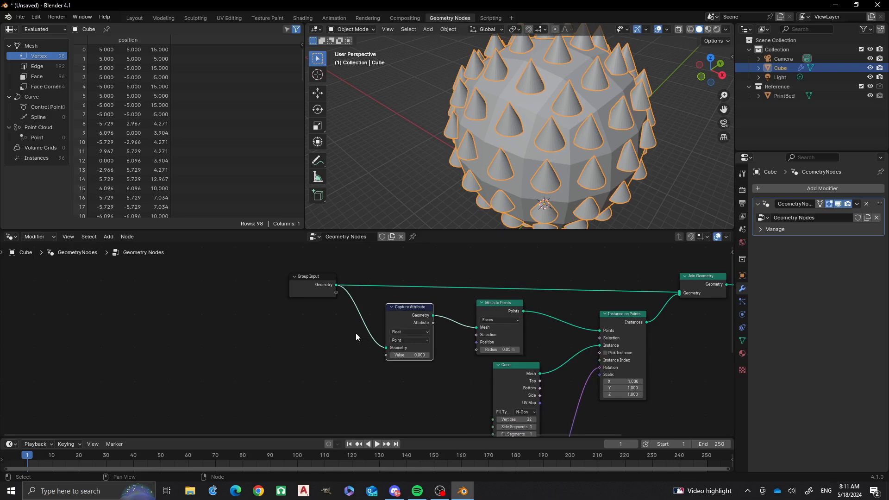
Step: Plug a Normal node into Capture Attribute's Value and set it to Vector on Face domain
{"action": "key", "text": "shift+a"}
{"action": "type", "text": "normal"}
{"action": "key", "text": "Return"}
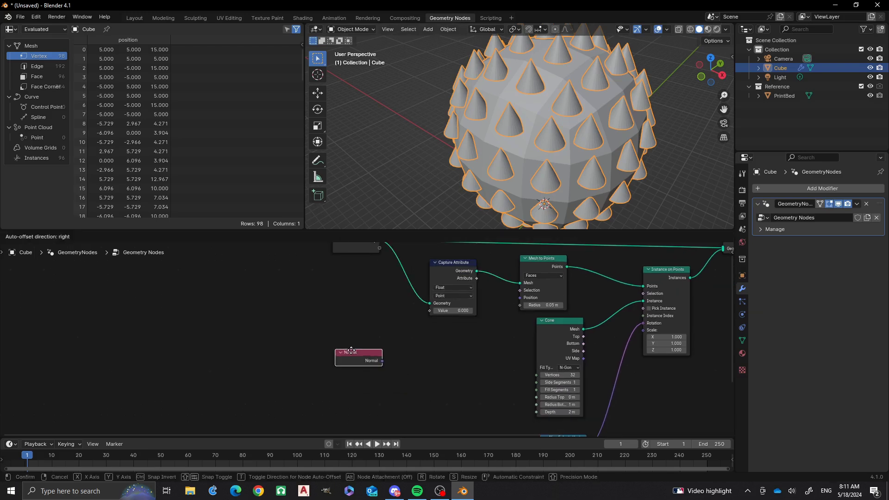
{"action": "left_click", "coordinate": [342, 341]}
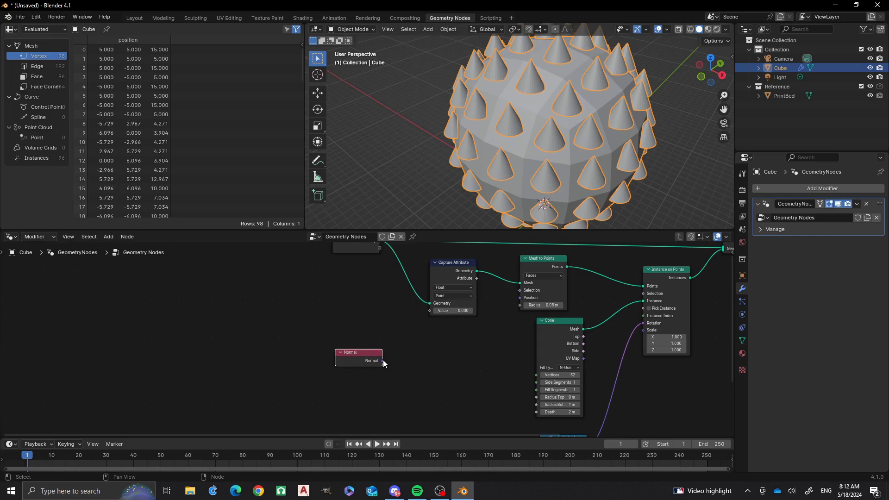
{"action": "left_click_drag", "start_coordinate": [382, 361], "coordinate": [426, 310]}
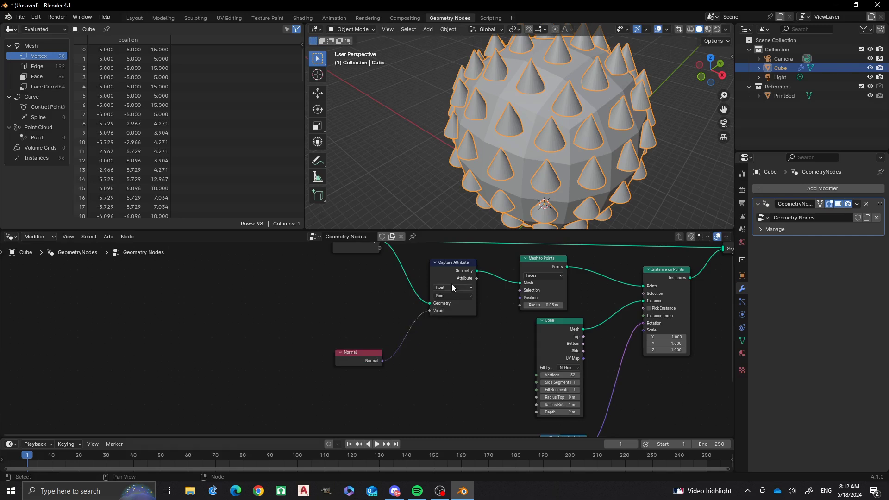
{"action": "left_click", "coordinate": [450, 287]}
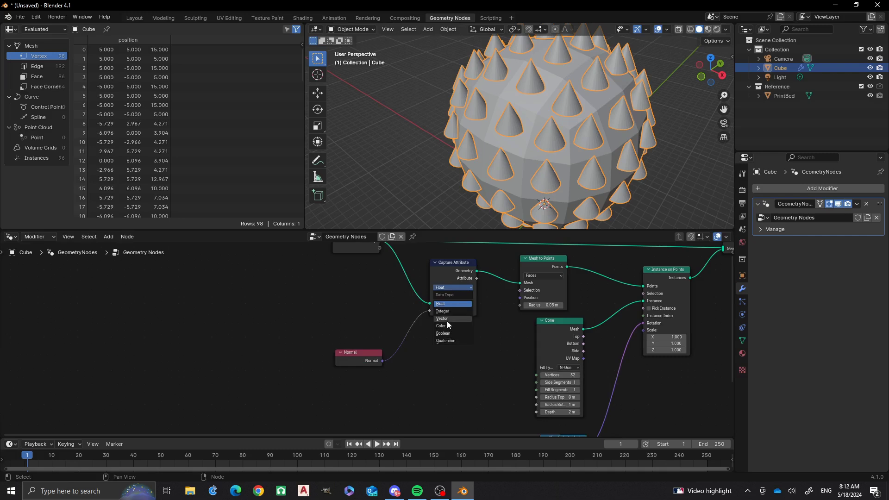
{"action": "left_click", "coordinate": [446, 318]}
{"action": "left_click", "coordinate": [446, 297]}
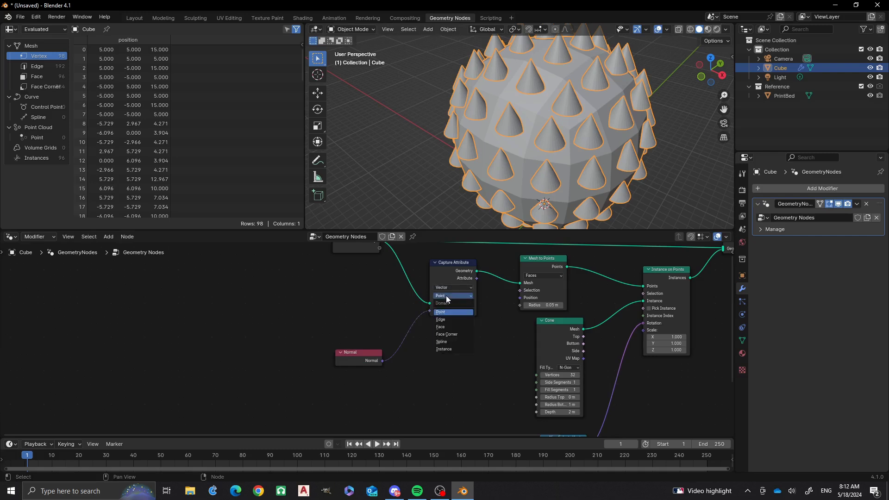
{"action": "left_click", "coordinate": [444, 327]}
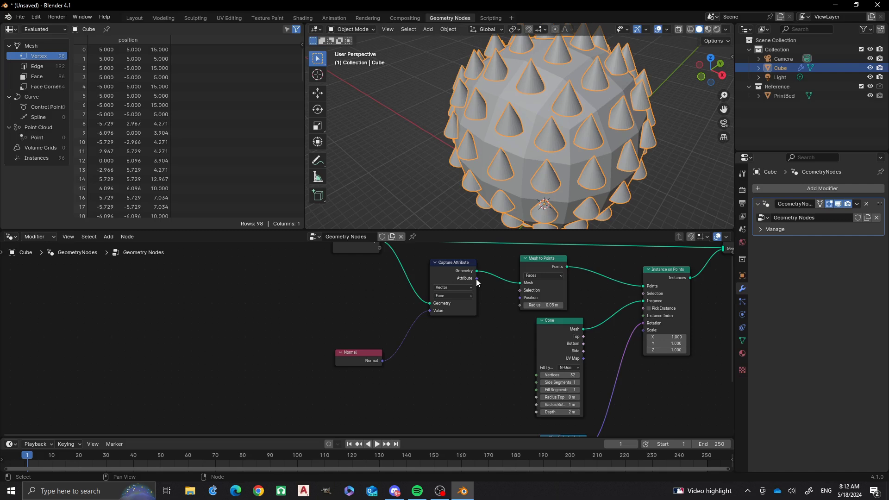
Step: Connect Capture Attribute's Attribute output to Align Euler to Vector's Vector input
{"action": "mouse_move", "coordinate": [476, 279]}
{"action": "left_click_drag", "start_coordinate": [477, 280], "coordinate": [538, 381]}
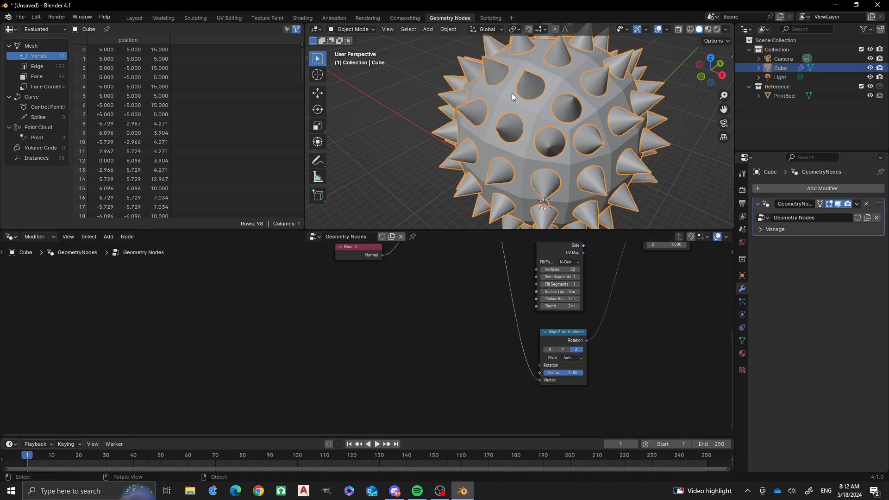
{"action": "scroll", "coordinate": [512, 94], "scroll_direction": "down", "scroll_amount": 4}
{"action": "middle_click_drag", "start_coordinate": [599, 174], "coordinate": [522, 164]}
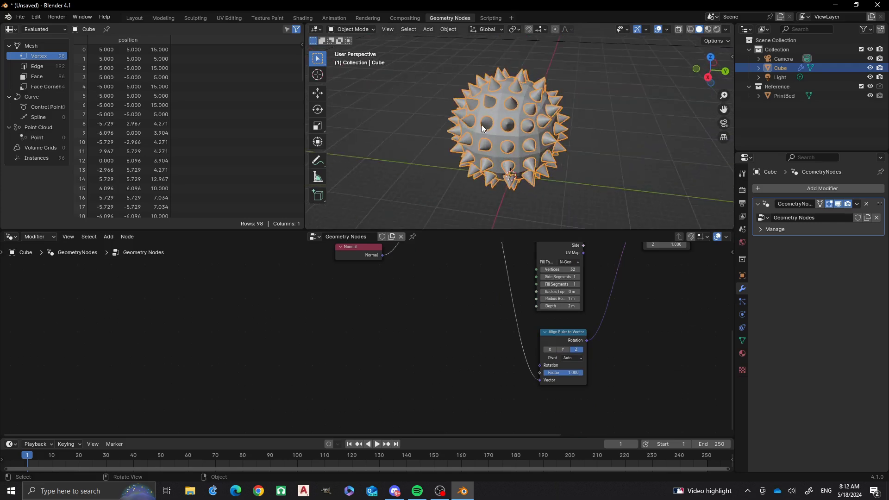
{"action": "middle_click_drag", "start_coordinate": [476, 141], "coordinate": [498, 153]}
{"action": "scroll", "coordinate": [504, 148], "scroll_direction": "up", "scroll_amount": 1}
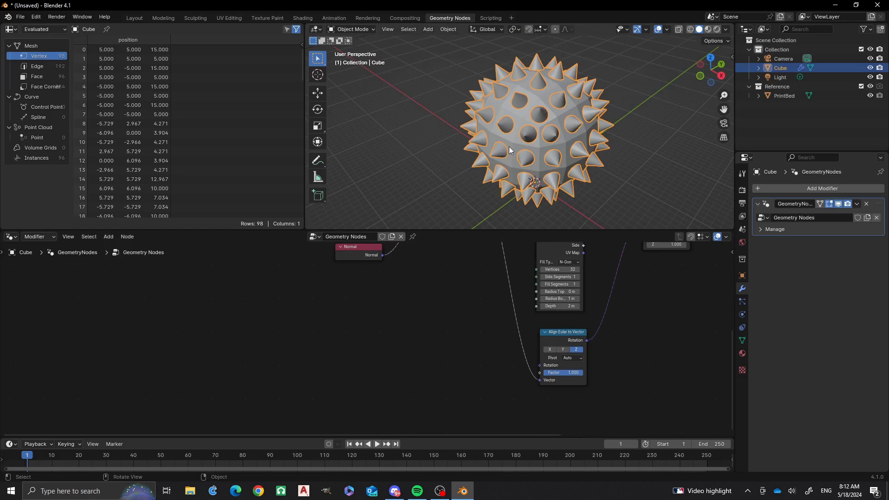
{"action": "scroll", "coordinate": [509, 147], "scroll_direction": "down", "scroll_amount": 3}
{"action": "middle_click_drag", "start_coordinate": [519, 124], "coordinate": [524, 167]}
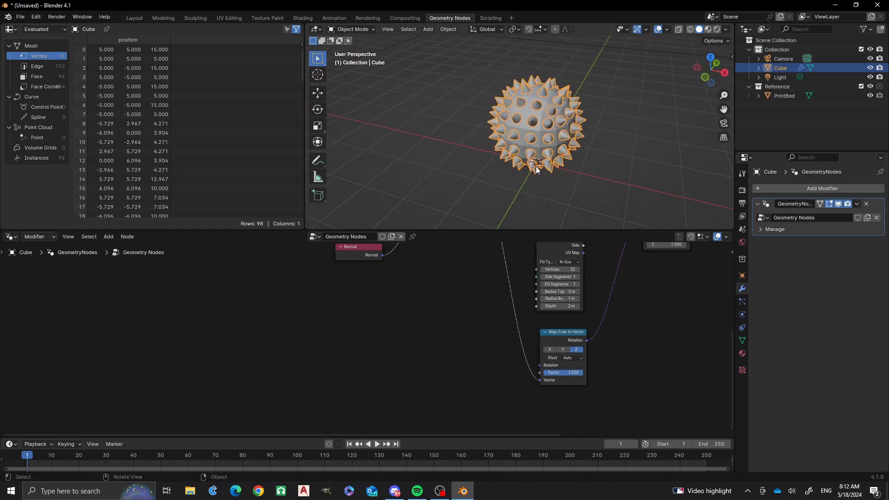
{"action": "scroll", "coordinate": [541, 172], "scroll_direction": "up", "scroll_amount": 2}
{"action": "middle_click_drag", "start_coordinate": [591, 176], "coordinate": [535, 188], "text": "shift"}
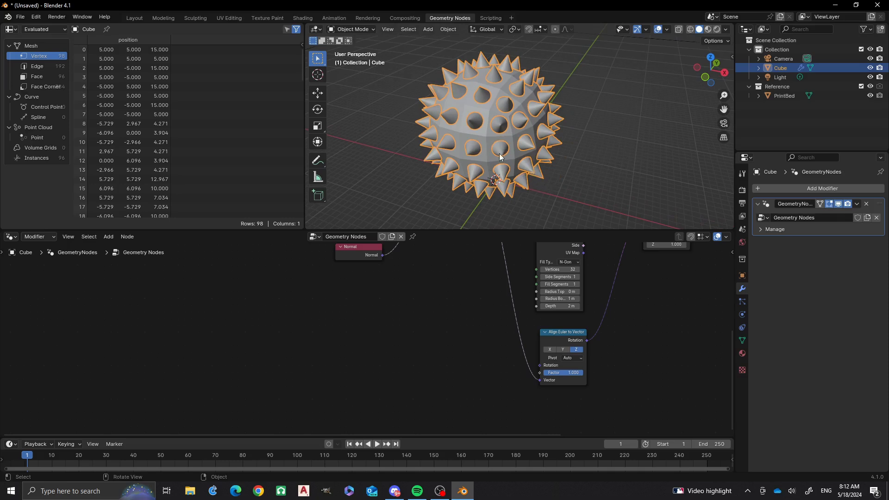
{"action": "mouse_move", "coordinate": [490, 118]}
{"action": "middle_mouse_down"}
{"action": "mouse_move", "coordinate": [533, 159]}
{"action": "mouse_move", "coordinate": [491, 107]}
{"action": "middle_mouse_up"}
{"action": "scroll", "coordinate": [488, 100], "scroll_direction": "up", "scroll_amount": 2}
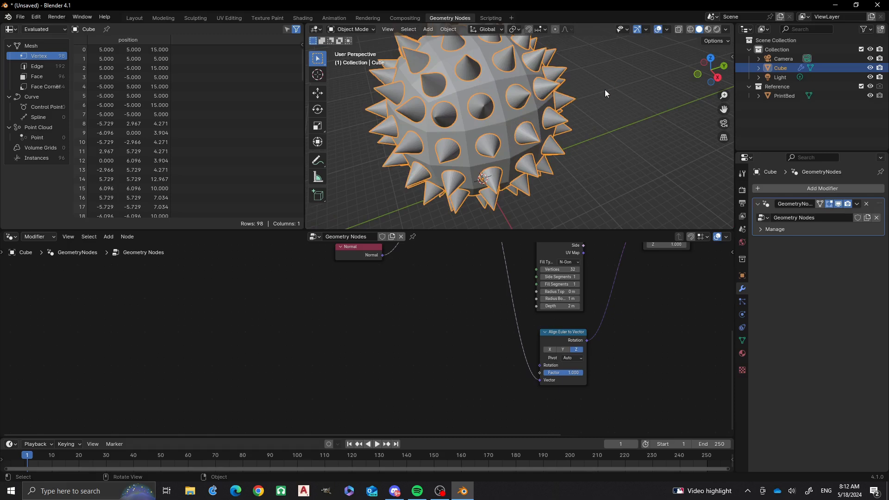
{"action": "scroll", "coordinate": [568, 149], "scroll_direction": "down", "scroll_amount": 2}
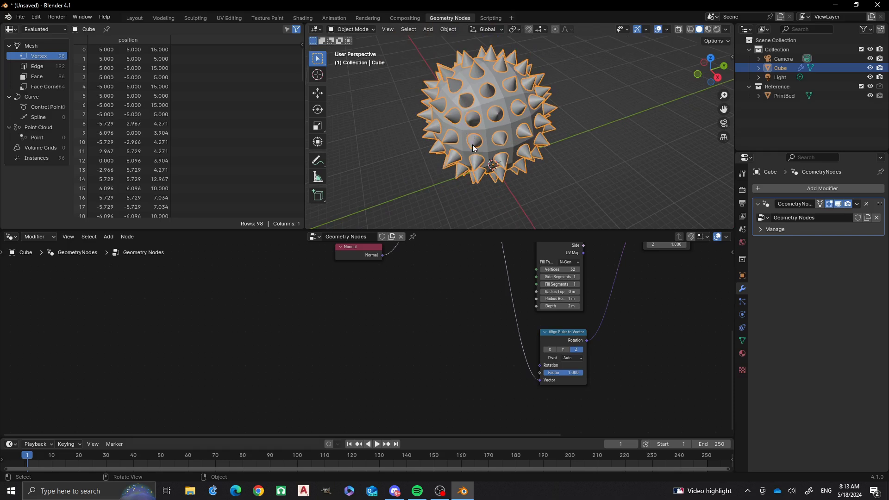
{"action": "middle_click_drag", "start_coordinate": [473, 145], "coordinate": [492, 144]}
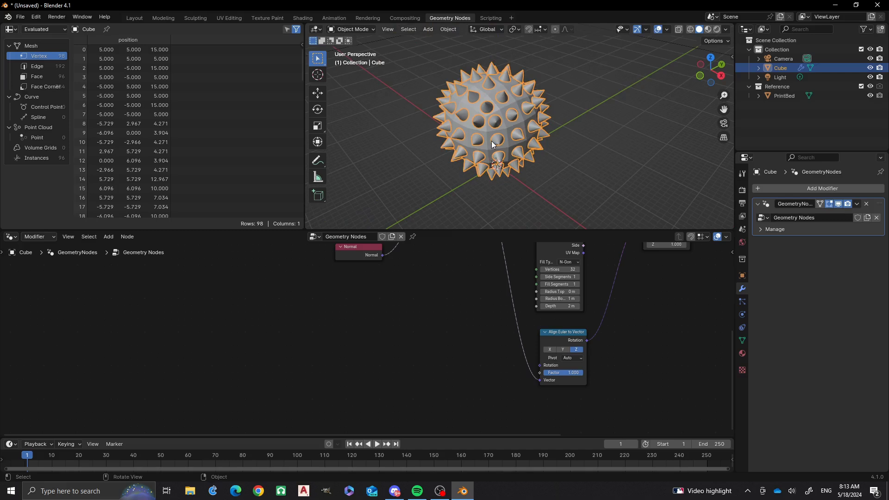